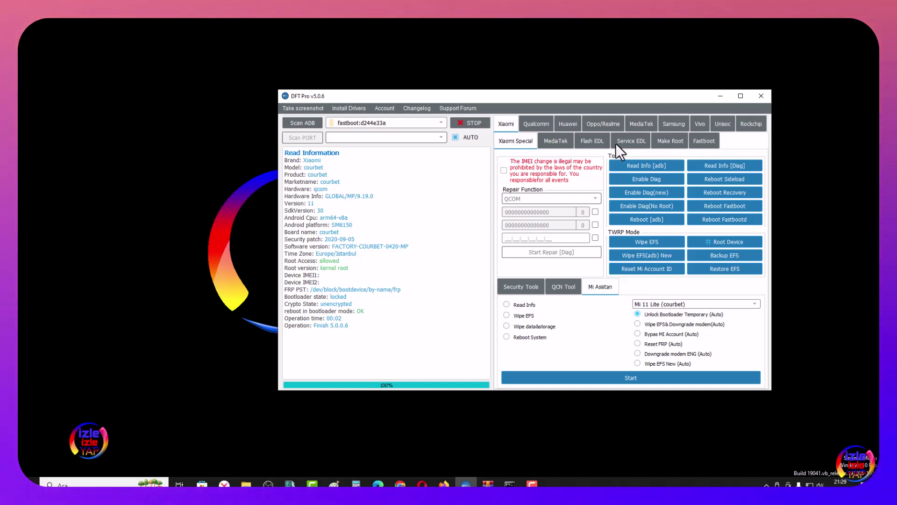
# Open the firmware directory selection for Xiaomi fastboot flashing and go to the Downloads (İndirilenler) folder.
pyautogui.click(703, 142)
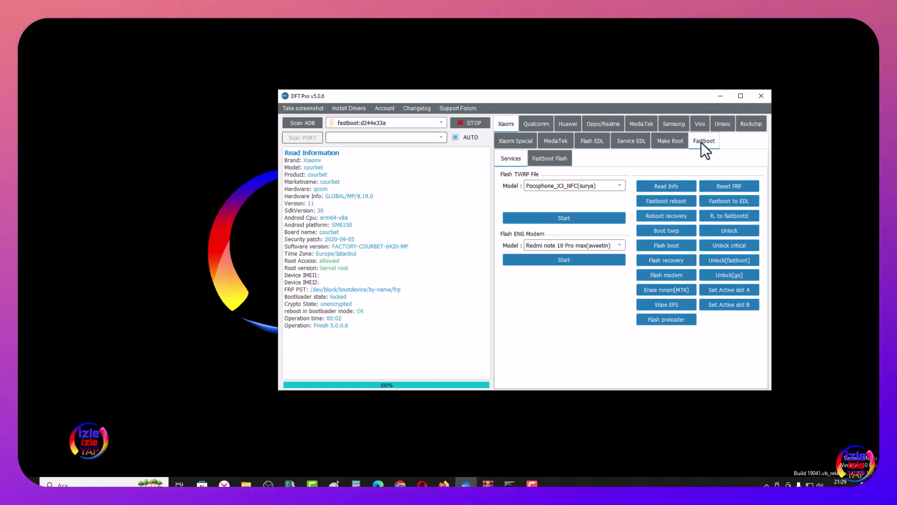
pyautogui.click(543, 158)
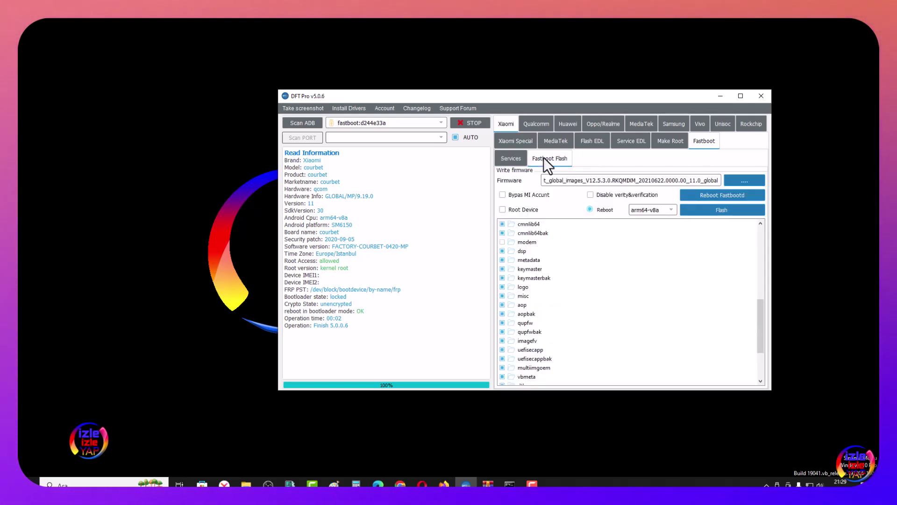
pyautogui.click(748, 181)
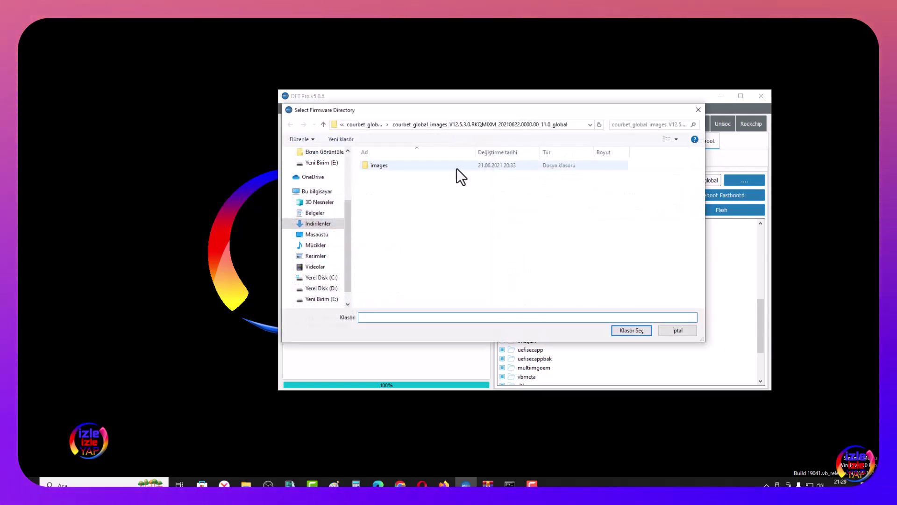
pyautogui.click(321, 224)
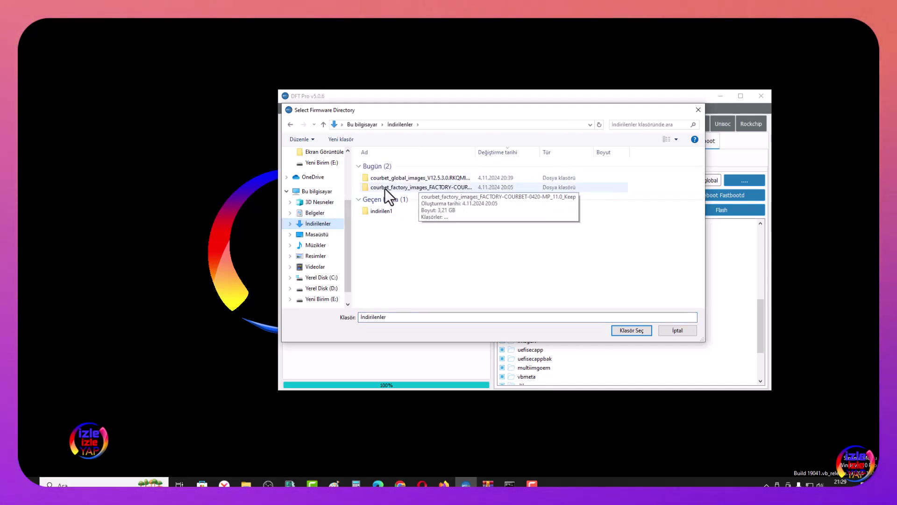
# Rename the courbet_global_images_V12.5.3.0.RKQMIXM folder in Downloads as courbet.
pyautogui.click(410, 178)
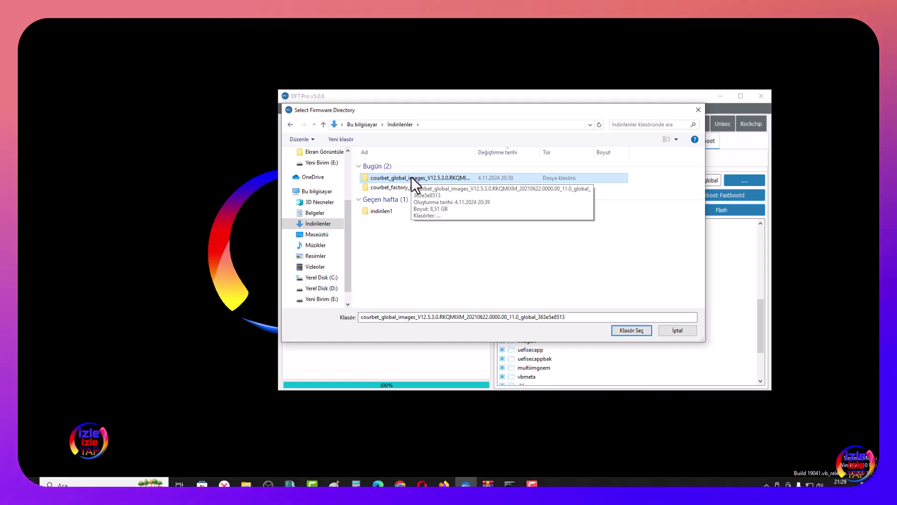
pyautogui.click(411, 178)
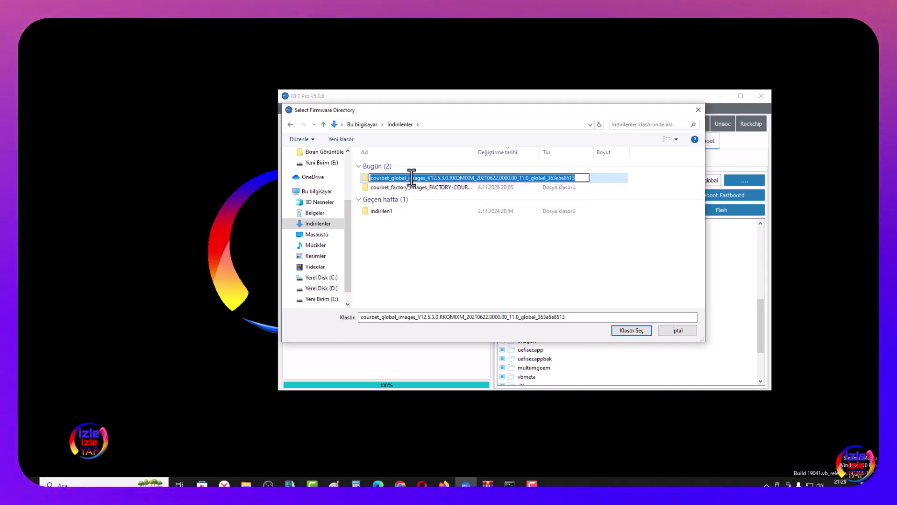
pyautogui.write('co')
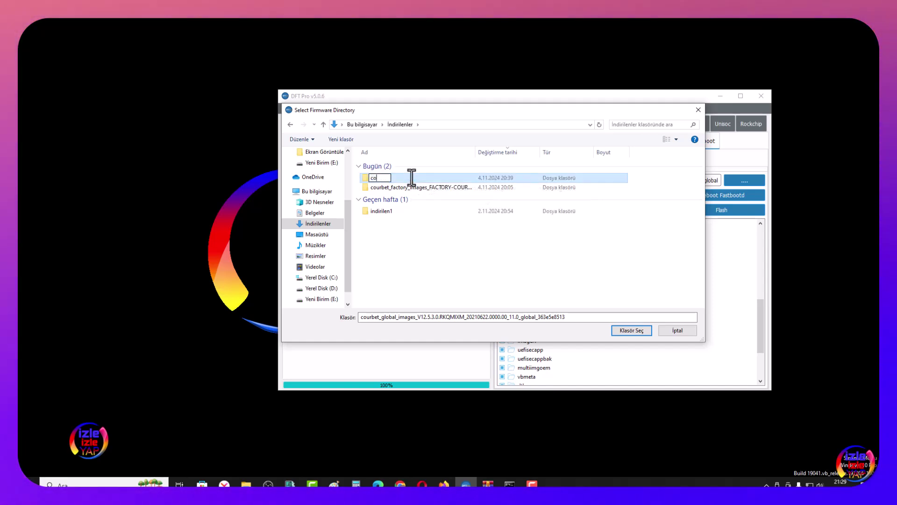
pyautogui.write('urbet')
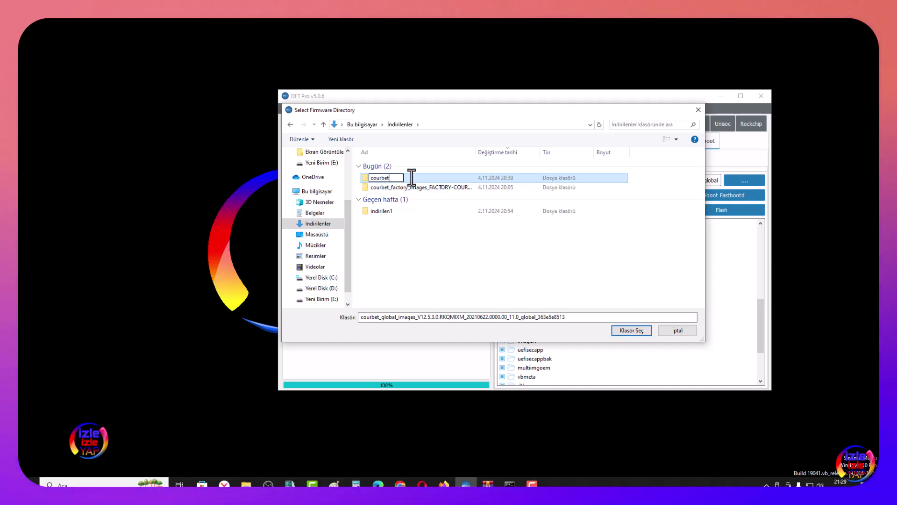
pyautogui.press('Return')
# Open the courbet folder and rename the courbet_global_images folder inside it as global.
pyautogui.doubleClick(411, 178)
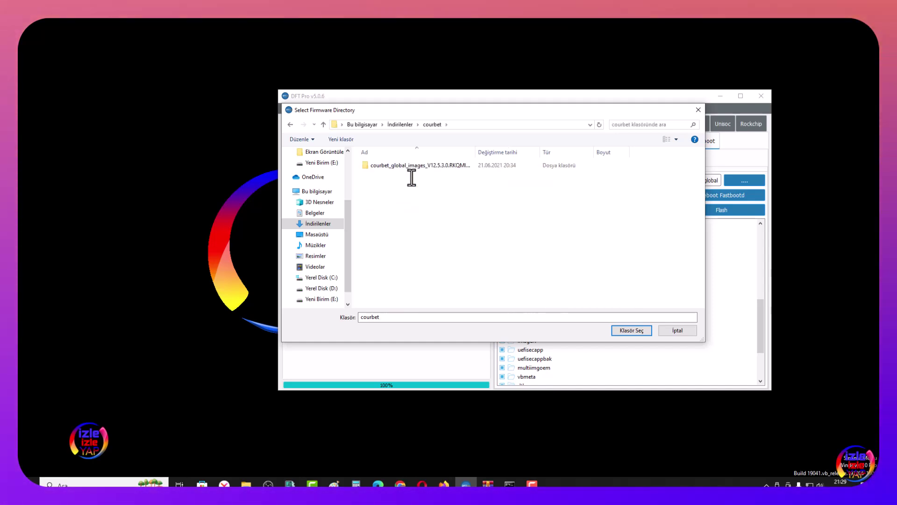
pyautogui.click(428, 167)
pyautogui.click(428, 166)
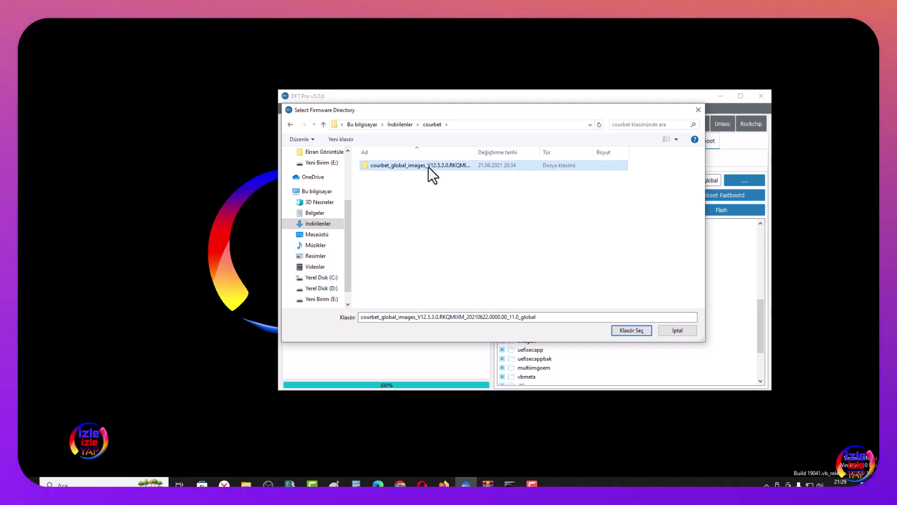
pyautogui.write('glob')
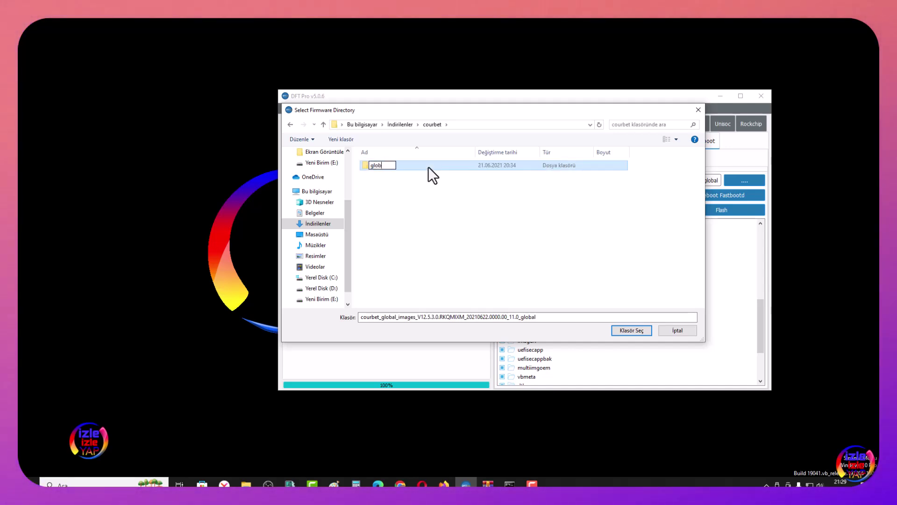
pyautogui.write('al')
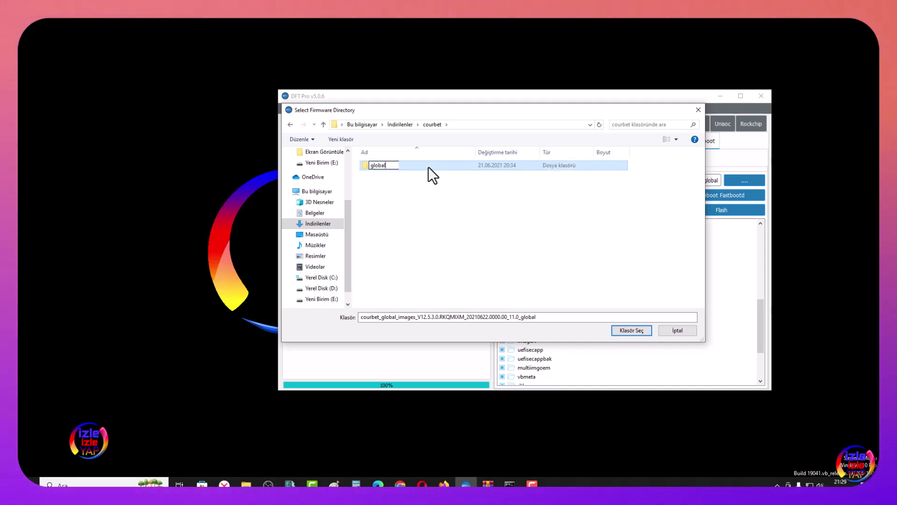
pyautogui.press('Return')
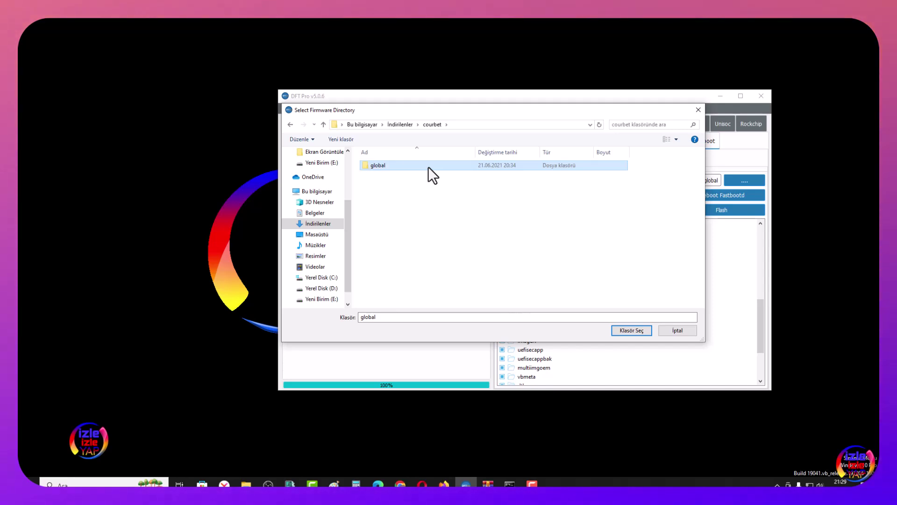
# Load the global folder as the firmware directory and mark all partitions for flashing.
pyautogui.doubleClick(428, 166)
pyautogui.click(627, 331)
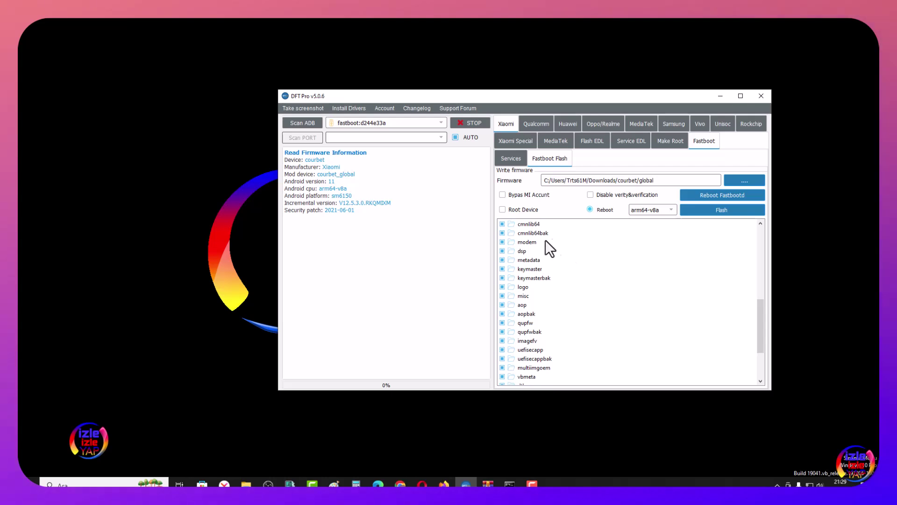
pyautogui.scroll(10, 537, 304)
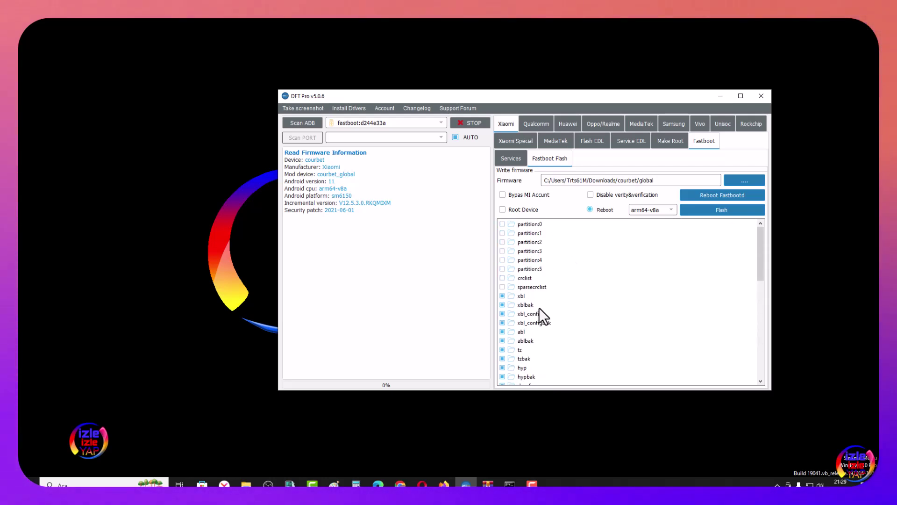
pyautogui.rightClick(607, 253)
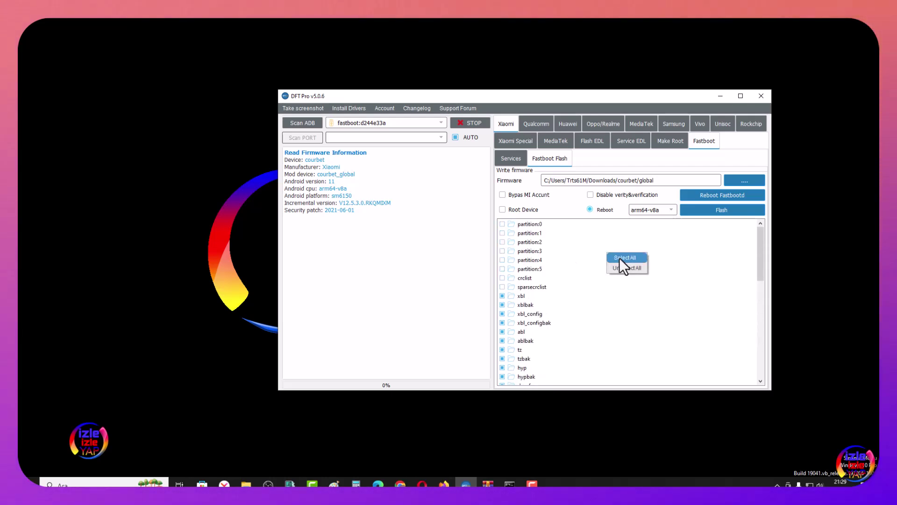
pyautogui.click(624, 258)
# Exclude the modem partition from the selection and flash the firmware to the device.
pyautogui.scroll(-3, 607, 293)
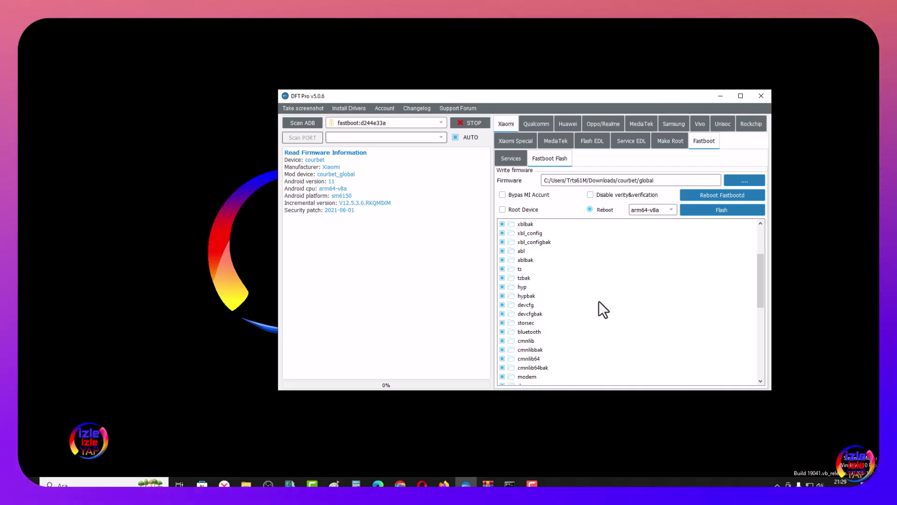
pyautogui.scroll(-3, 570, 289)
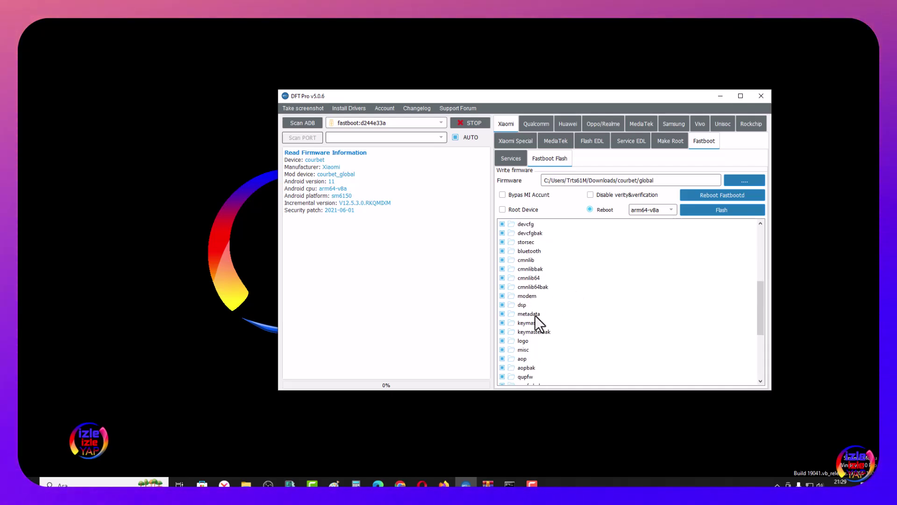
pyautogui.scroll(-5, 537, 311)
pyautogui.scroll(3, 538, 310)
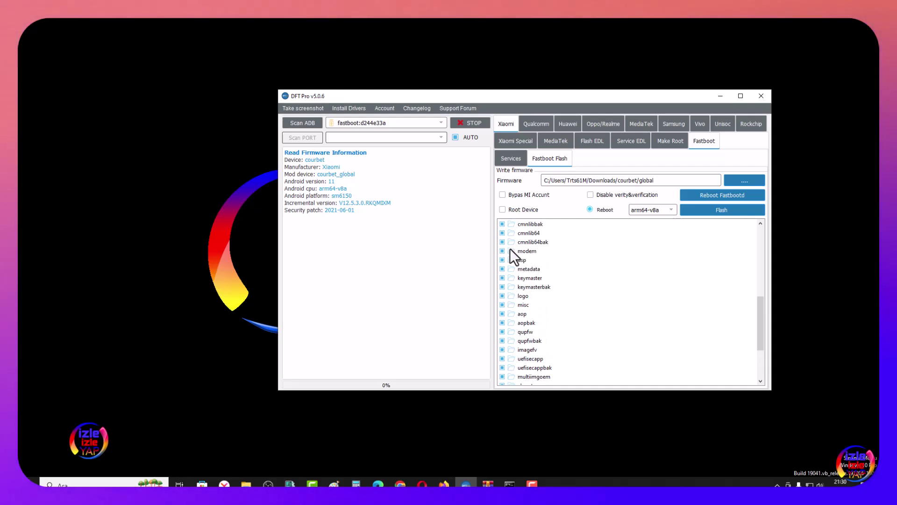
pyautogui.click(502, 251)
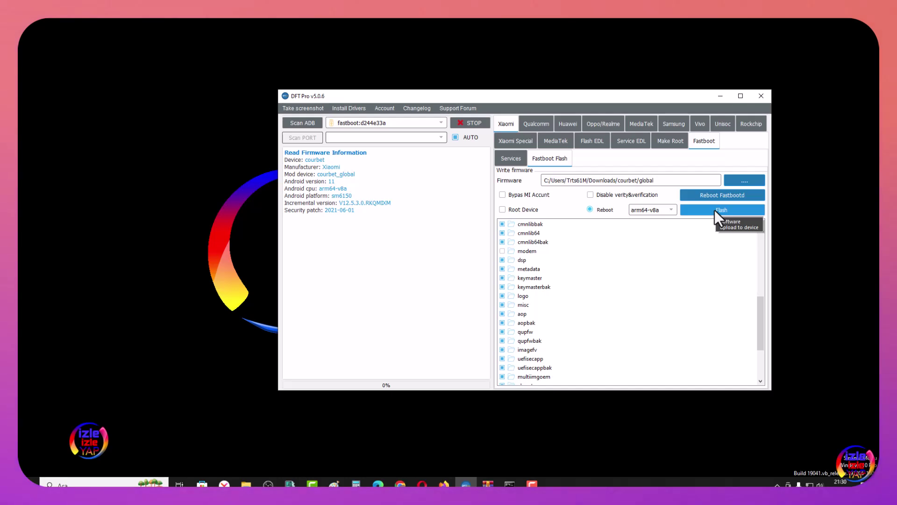
pyautogui.click(714, 209)
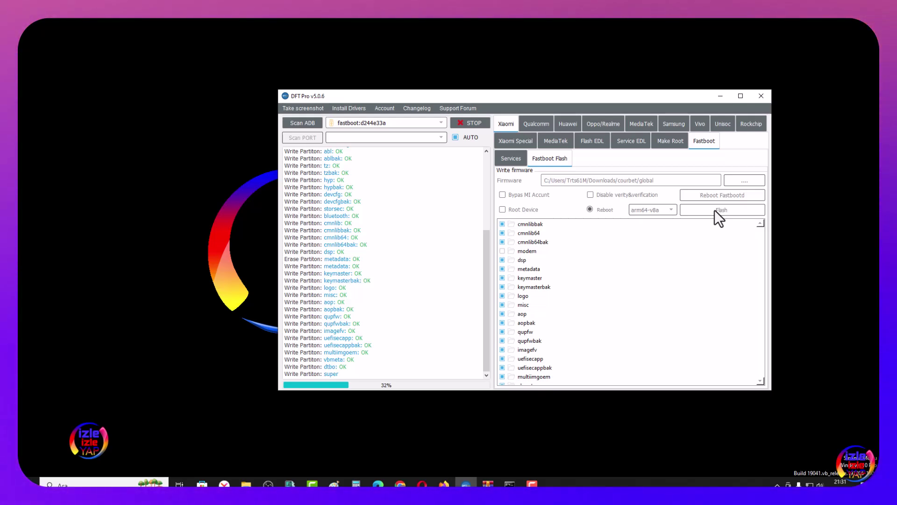
pyautogui.moveTo(714, 102); pyautogui.dragTo(617, 191)
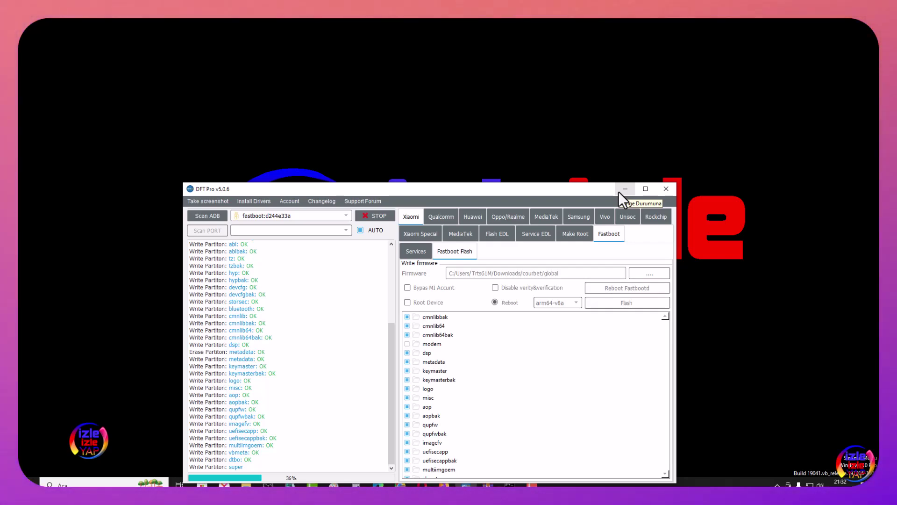
pyautogui.click(619, 191)
pyautogui.rightClick(611, 158)
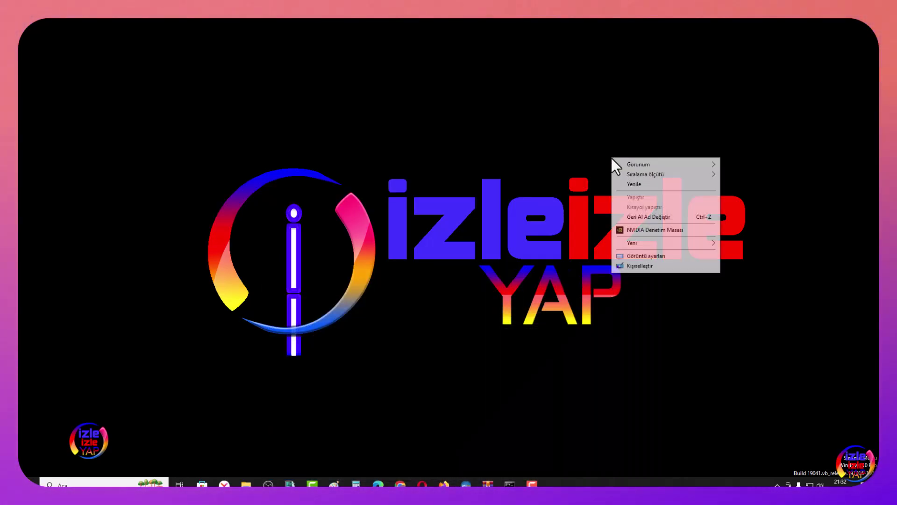
pyautogui.click(635, 183)
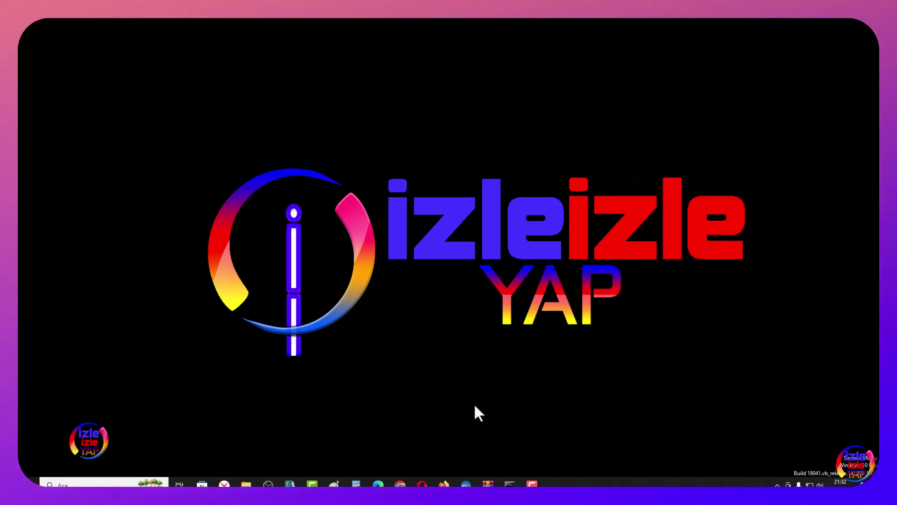
pyautogui.click(466, 484)
pyautogui.moveTo(515, 189); pyautogui.dragTo(517, 137)
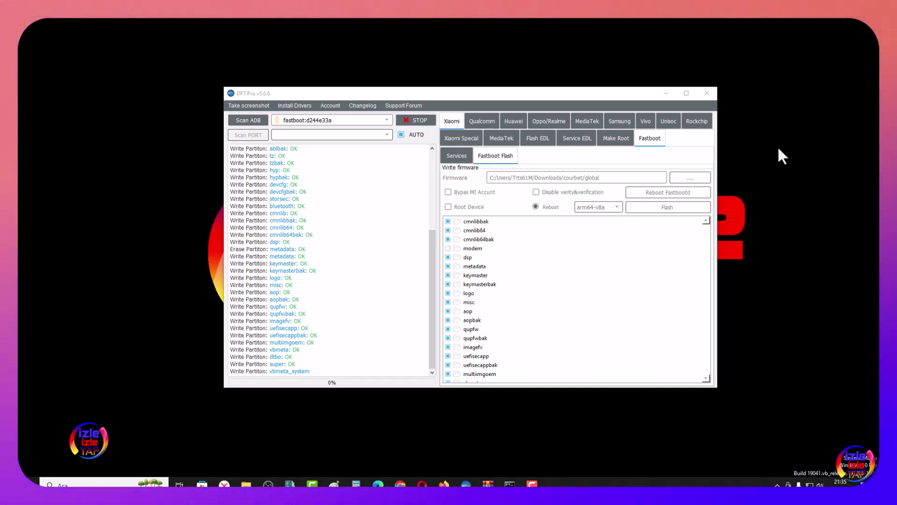
pyautogui.rightClick(778, 148)
pyautogui.click(795, 173)
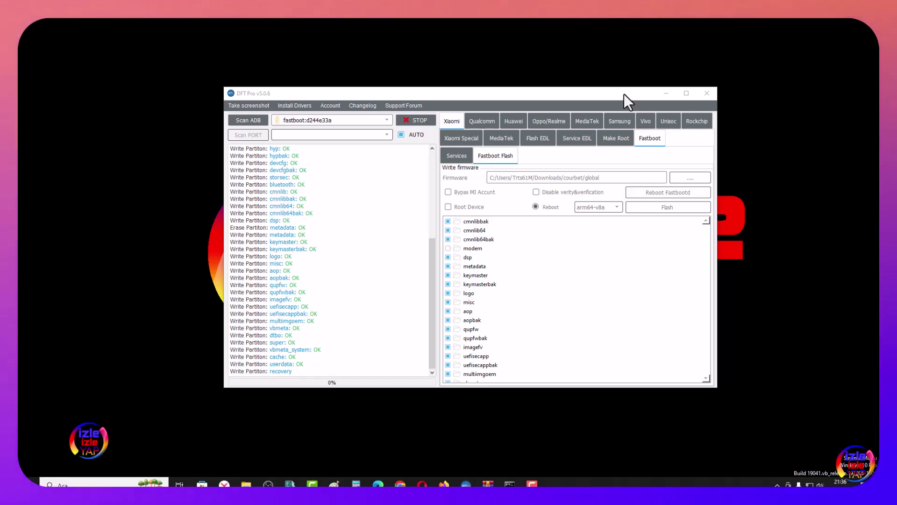
pyautogui.rightClick(759, 67)
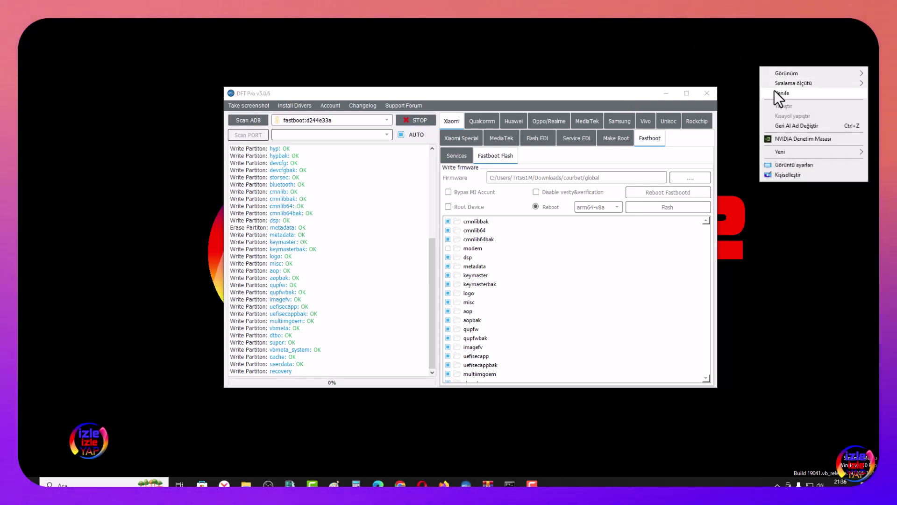
pyautogui.click(775, 90)
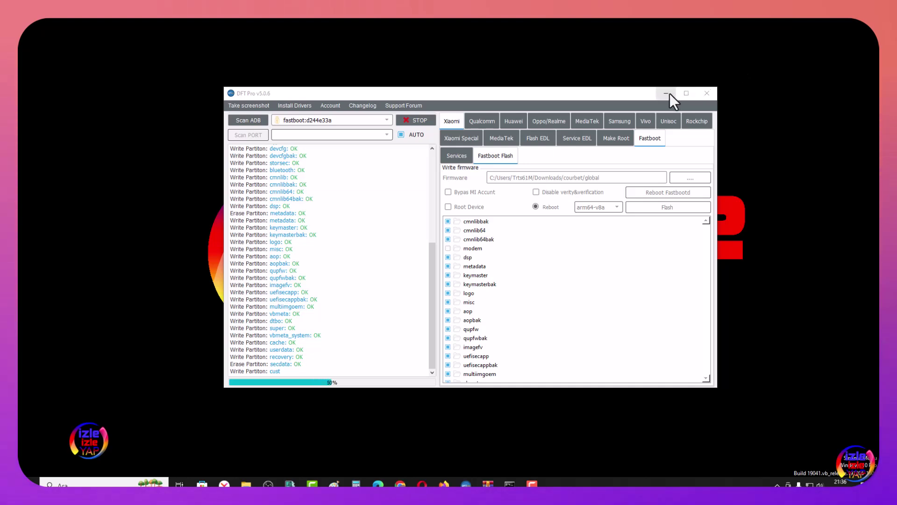
pyautogui.moveTo(647, 95); pyautogui.dragTo(641, 68)
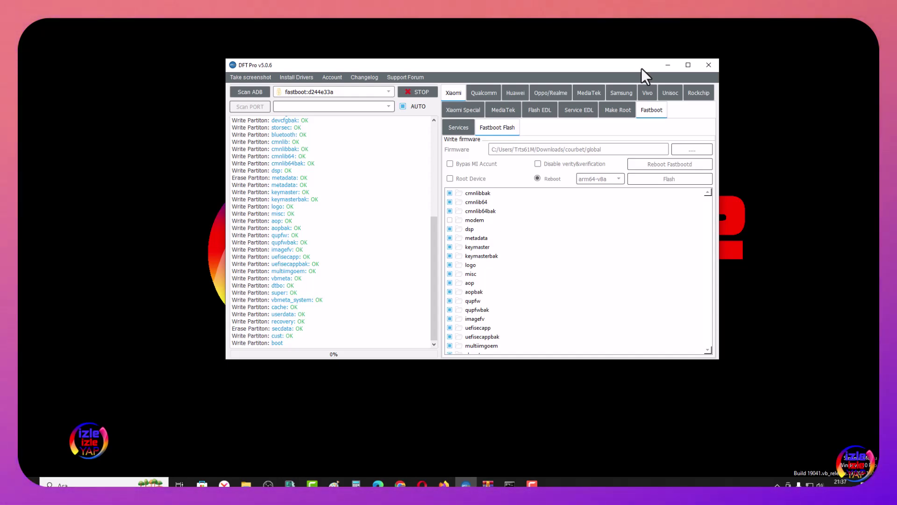
pyautogui.rightClick(744, 91)
pyautogui.click(760, 118)
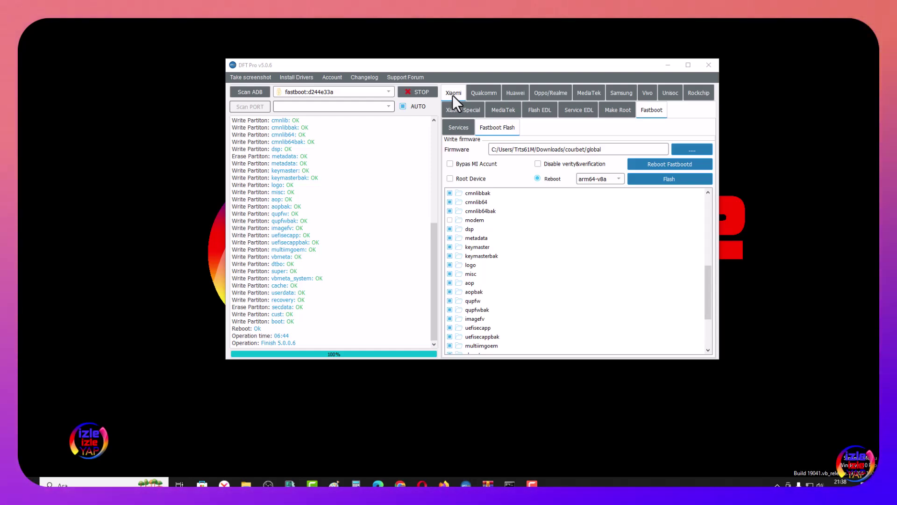
# Reload the courbet/global folder as the fastboot flash firmware directory, and minimize the program window.
pyautogui.click(653, 109)
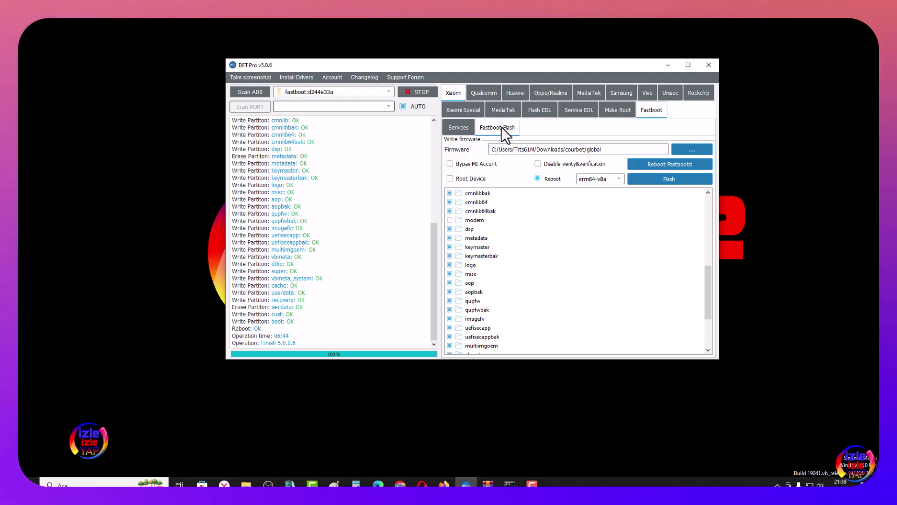
pyautogui.click(675, 149)
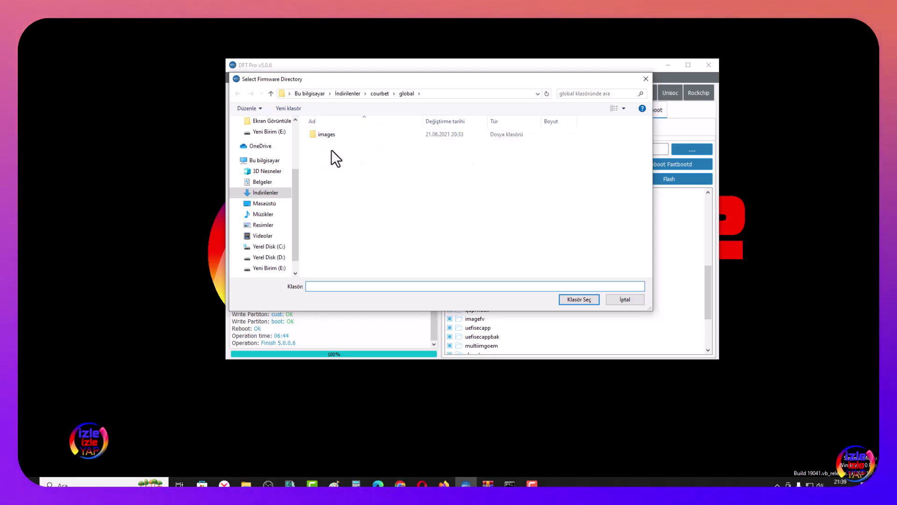
pyautogui.doubleClick(344, 133)
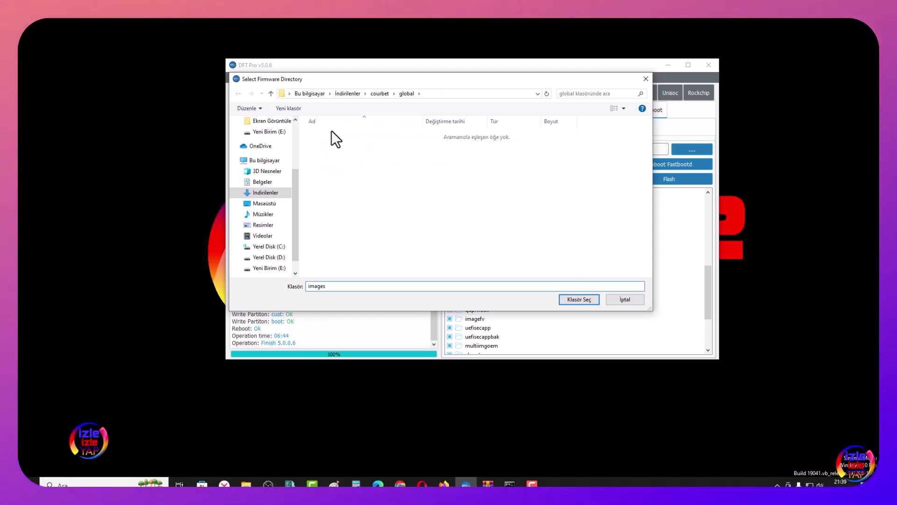
pyautogui.click(237, 92)
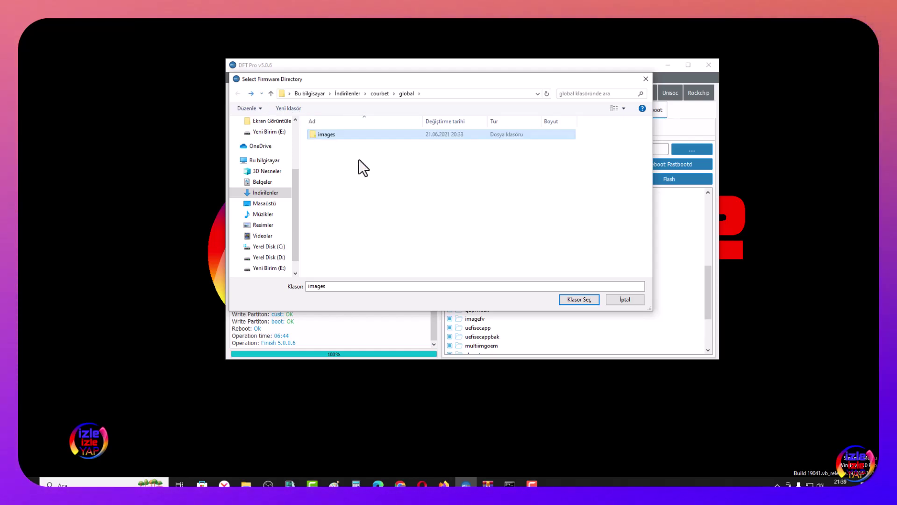
pyautogui.click(327, 136)
pyautogui.click(329, 146)
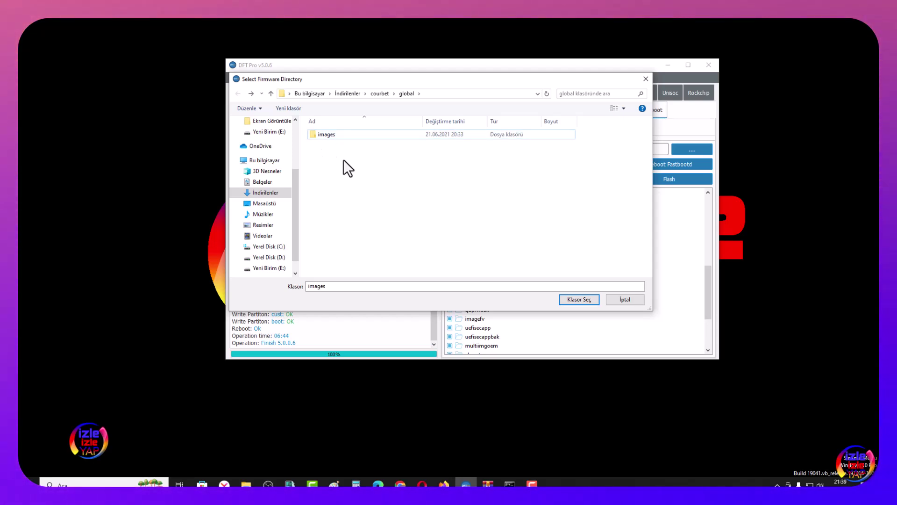
pyautogui.click(579, 299)
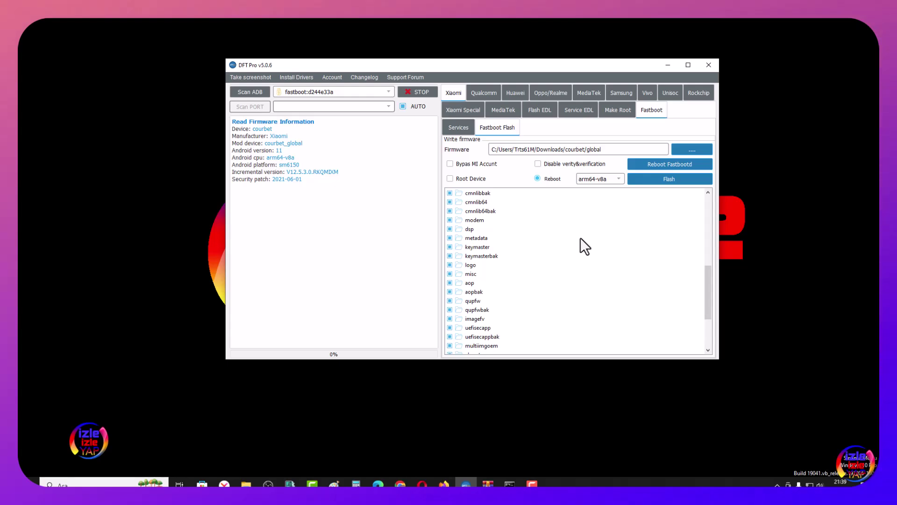
pyautogui.click(668, 65)
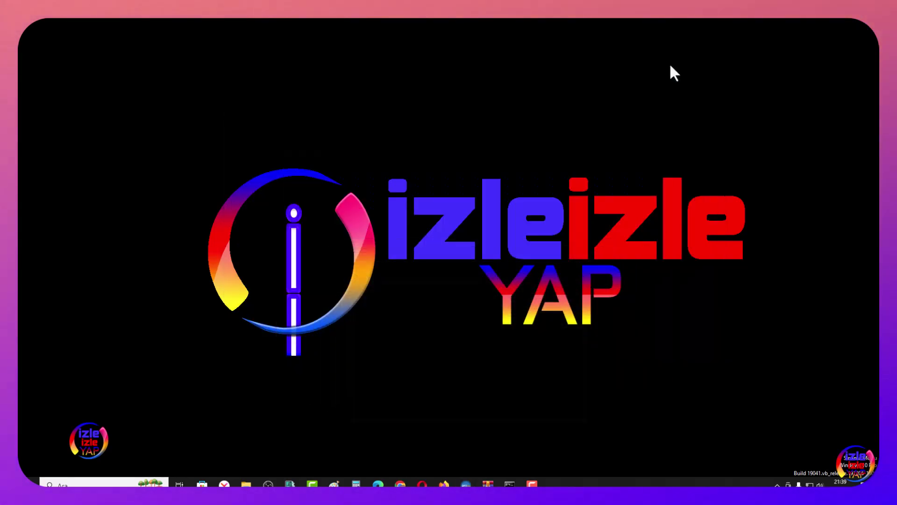